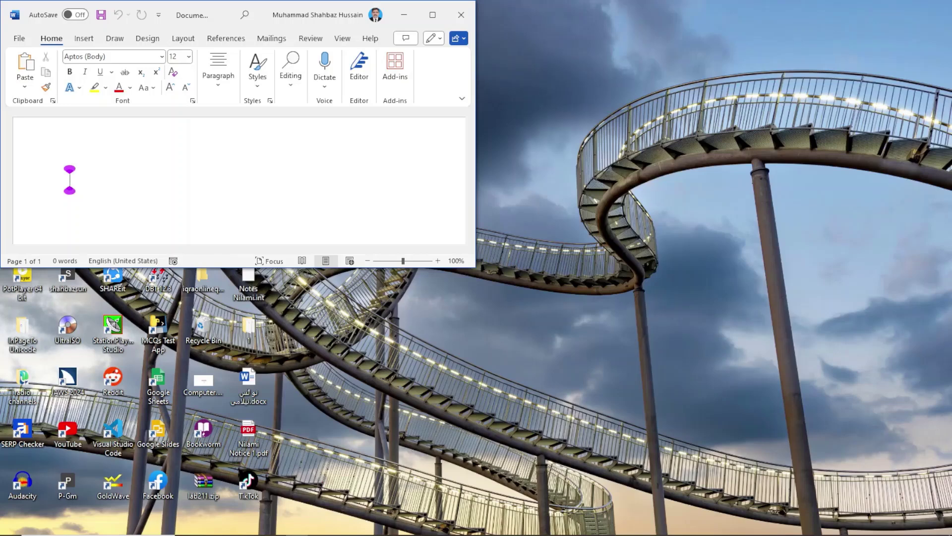
Step: Open the Margins preset gallery from the Layout tab with Alt, P
key(alt+p)
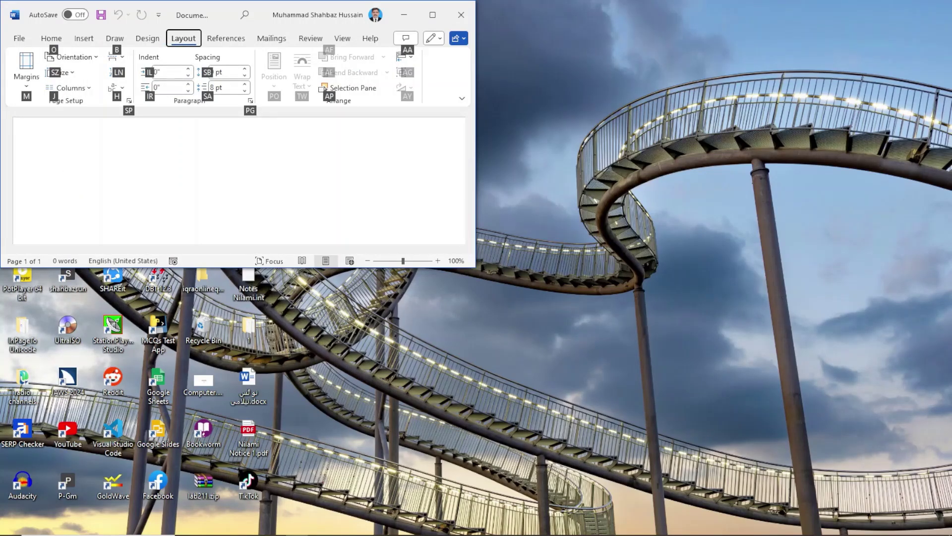
key(Tab)
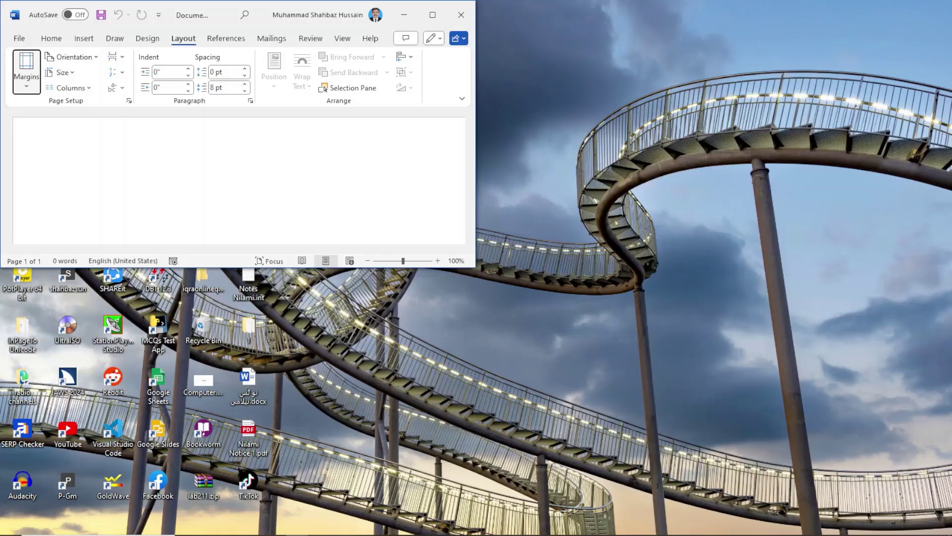
key(Return)
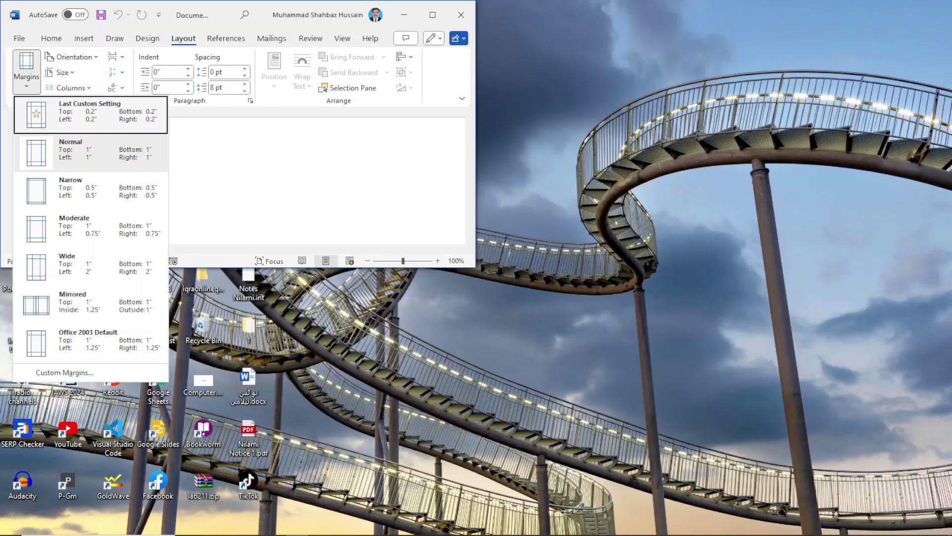
Step: Browse the Normal, Narrow and Moderate presets and choose Narrow for 0.5" margins
key(Down)
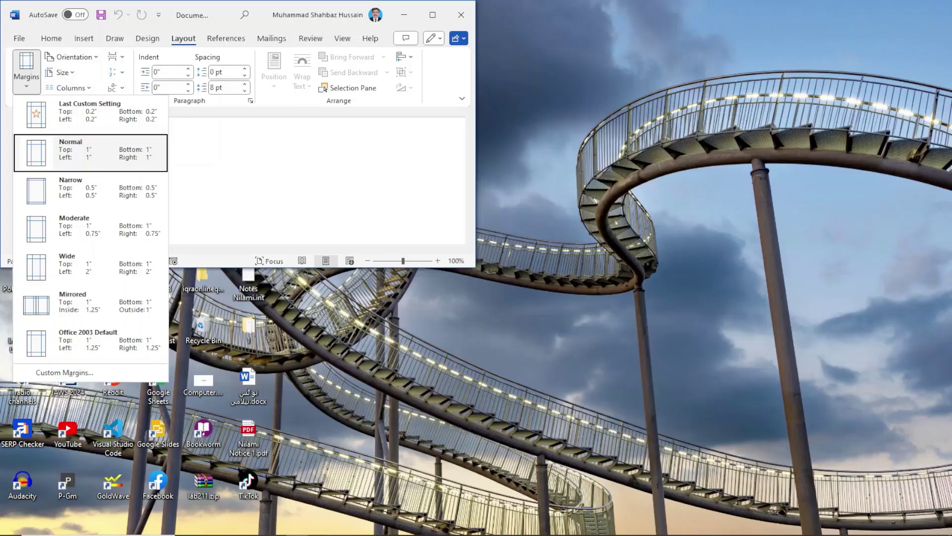
key(Down)
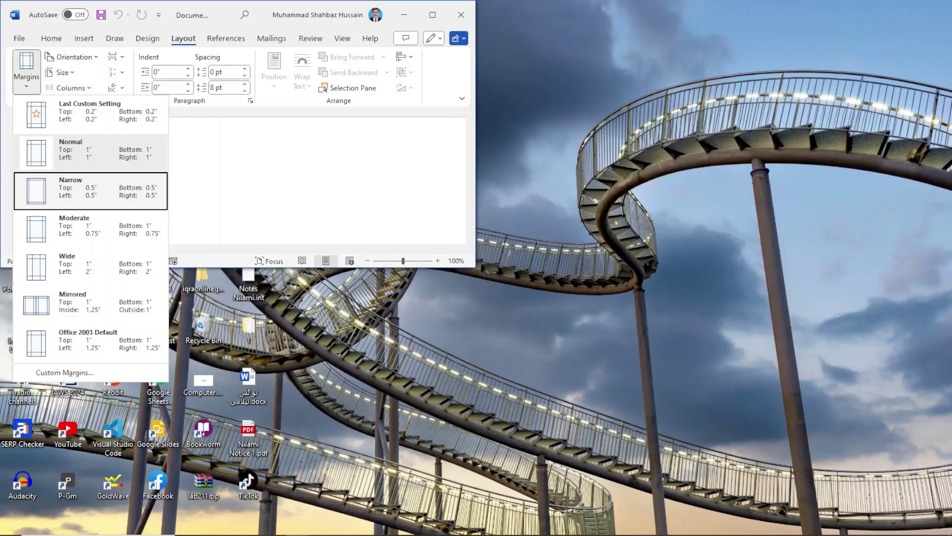
key(Down)
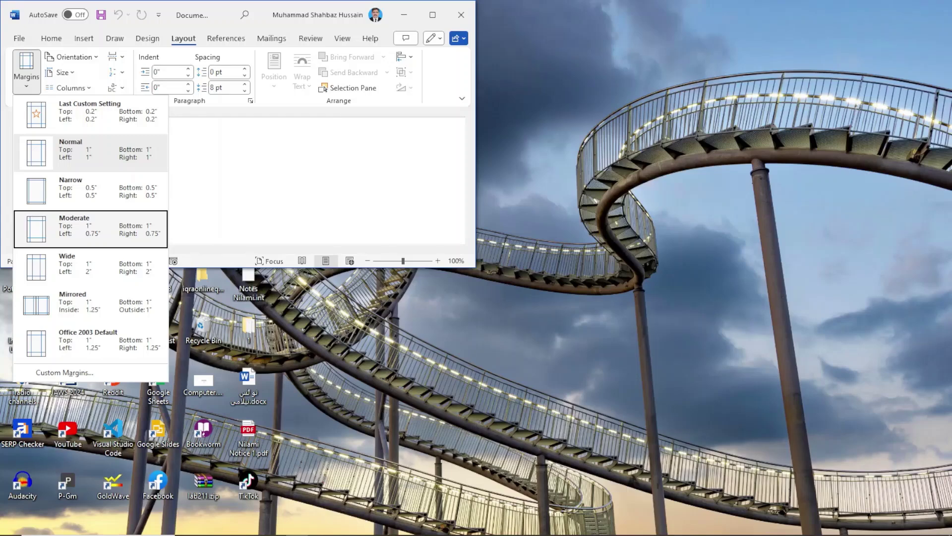
key(Up)
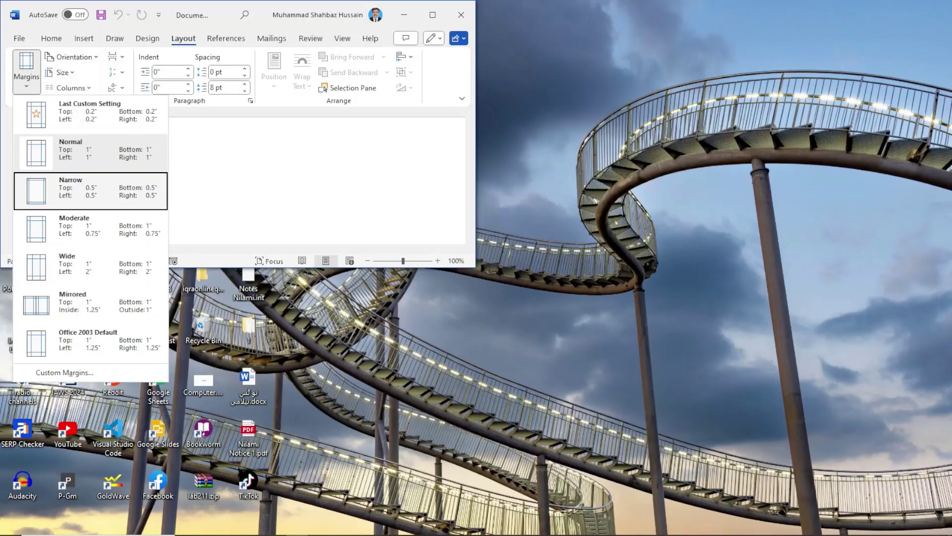
key(Escape)
key(Escape)
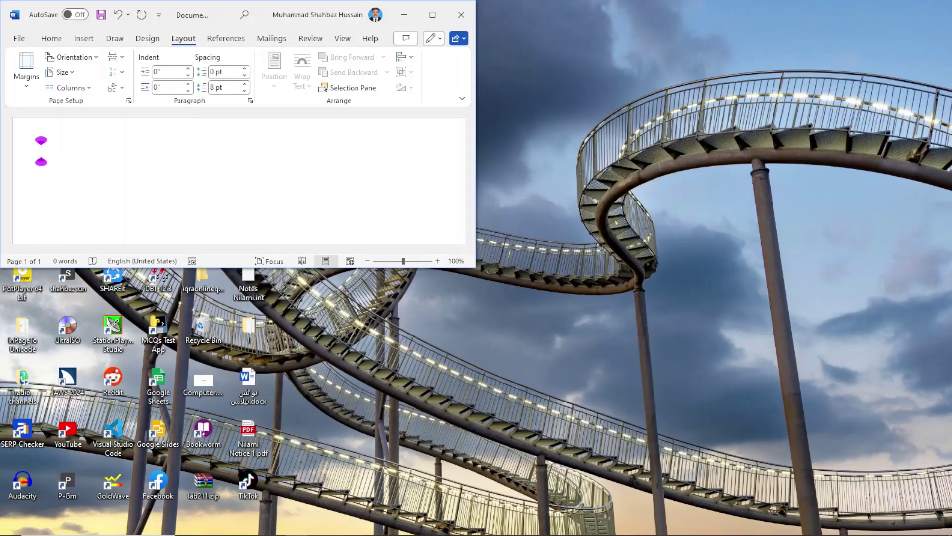
key(Insert+F1)
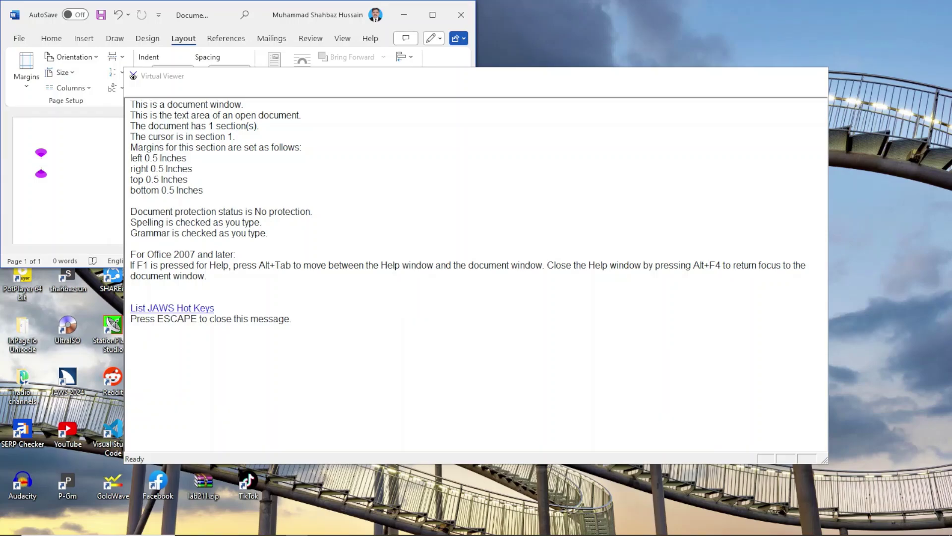
key(Escape)
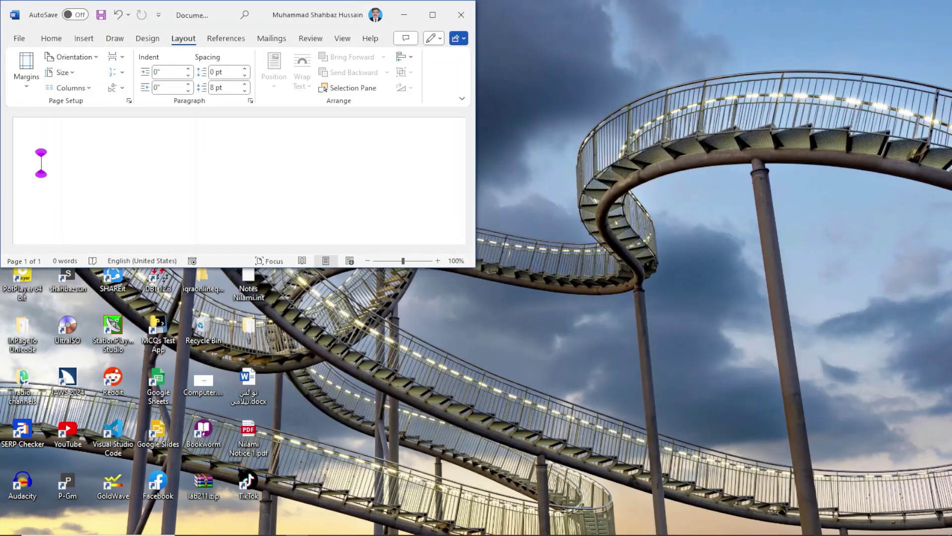
Step: Open the Page Setup dialog through the Alt, P, M, A shortcut
key(alt)
key(p)
key(Escape)
key(Escape)
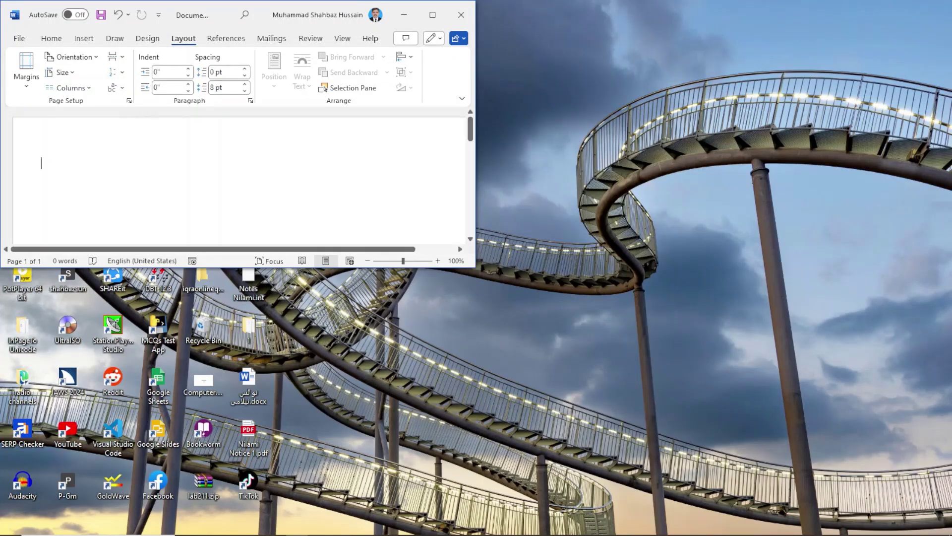
key(alt+p)
key(m)
key(a)
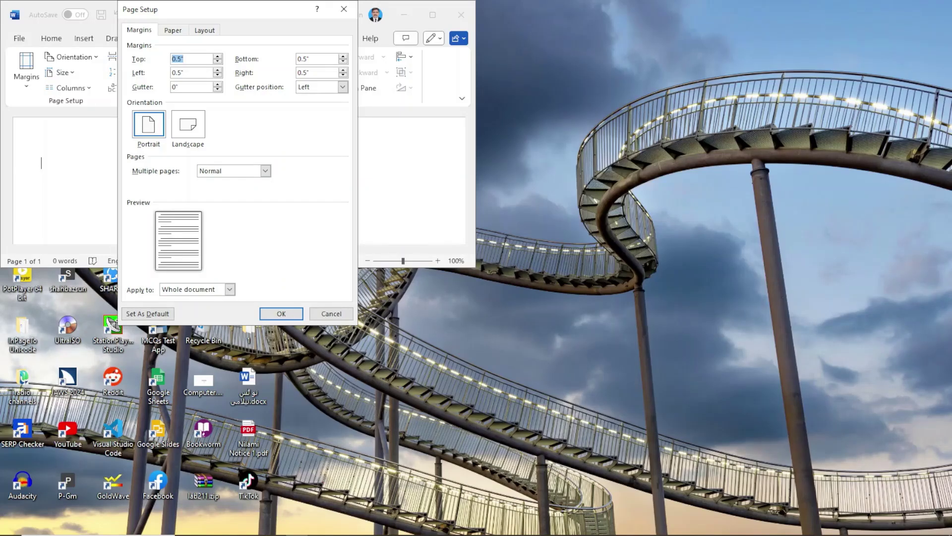
Step: Set a 2.8" top margin and a 0.75" left margin, then apply them
text(2.8)
key(Tab)
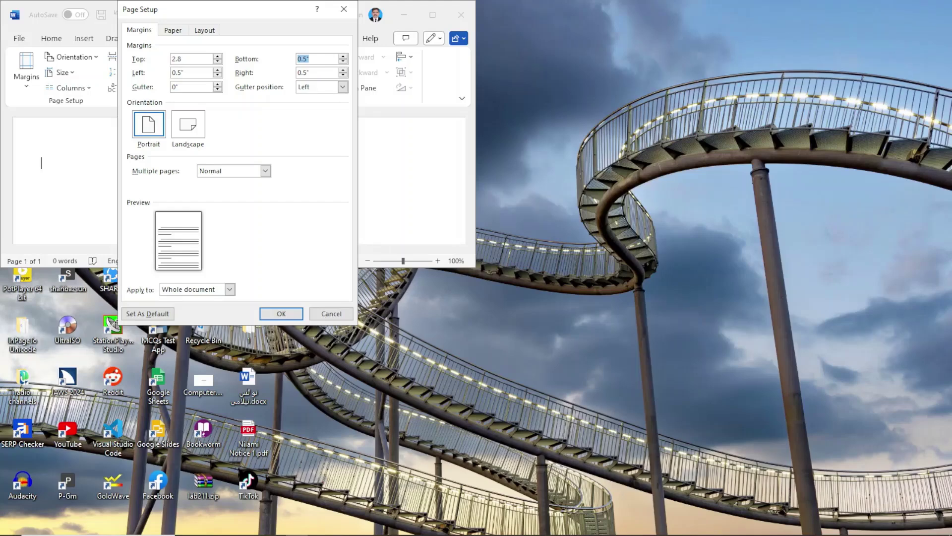
key(Tab)
text(0)
text(.75)
key(Tab)
key(Return)
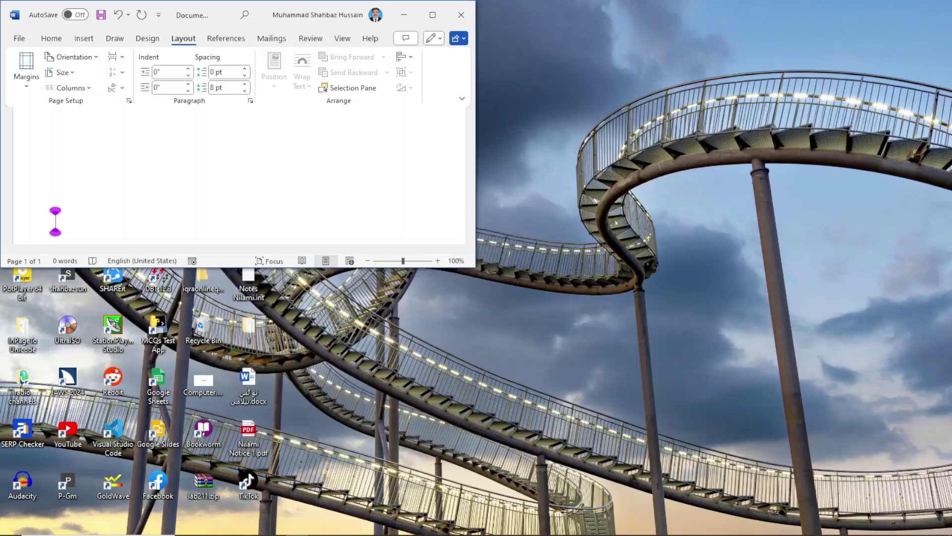
Step: Reopen Page Setup from the Layout tab's dialog launcher to check the 2.8" and 0.75" margins
key(alt+p)
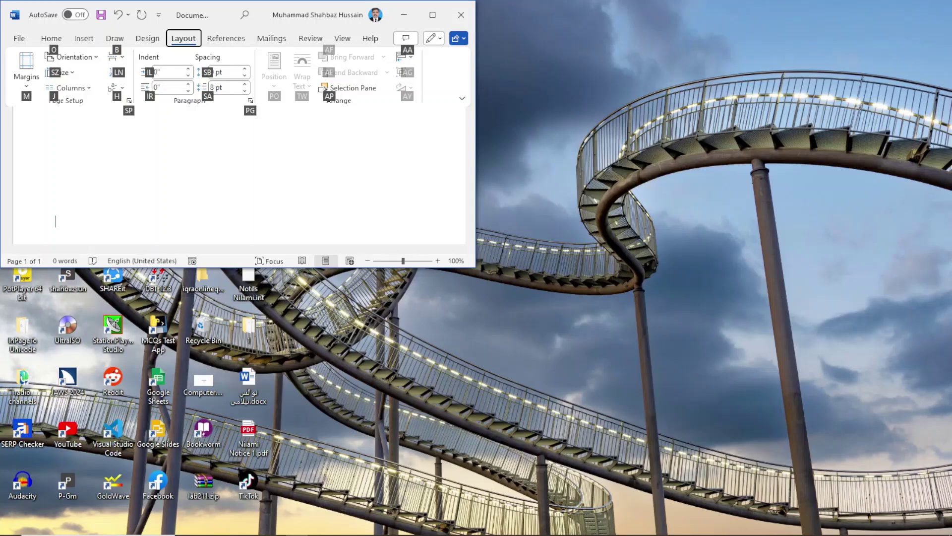
key(Tab)
key(Down)
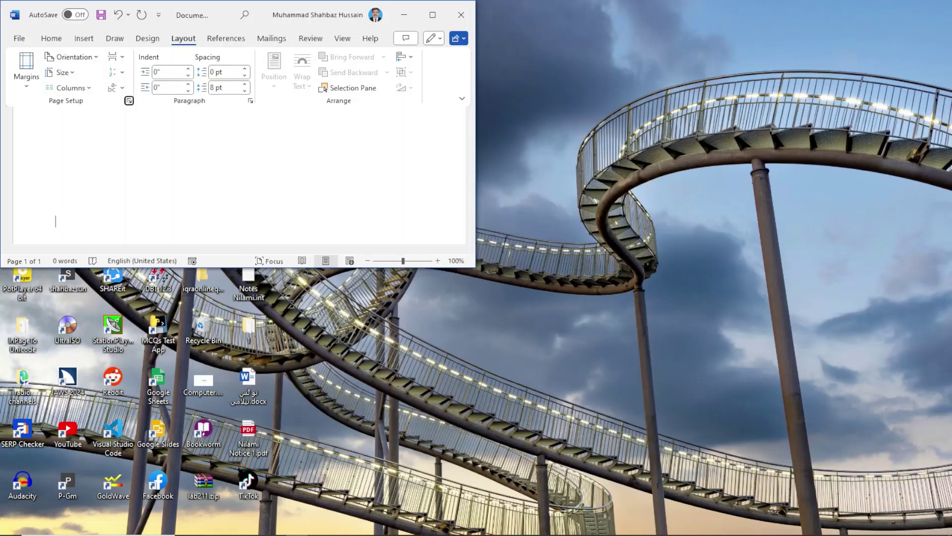
key(Return)
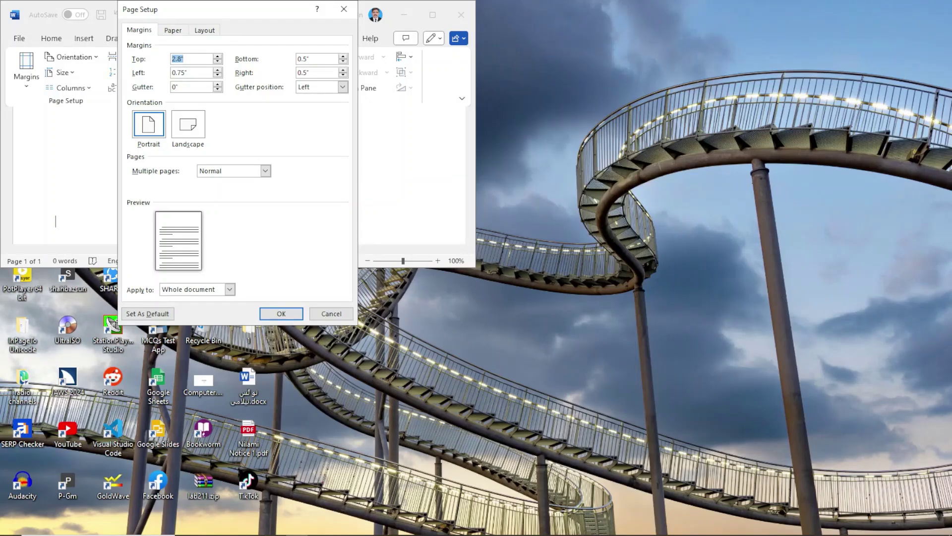
key(Tab)
key(Tab)
key(Tab)
key(Tab)
key(Tab)
Step: Review the Top and Right gutter positions, then keep the gutter at Left
key(alt+Down)
key(Down)
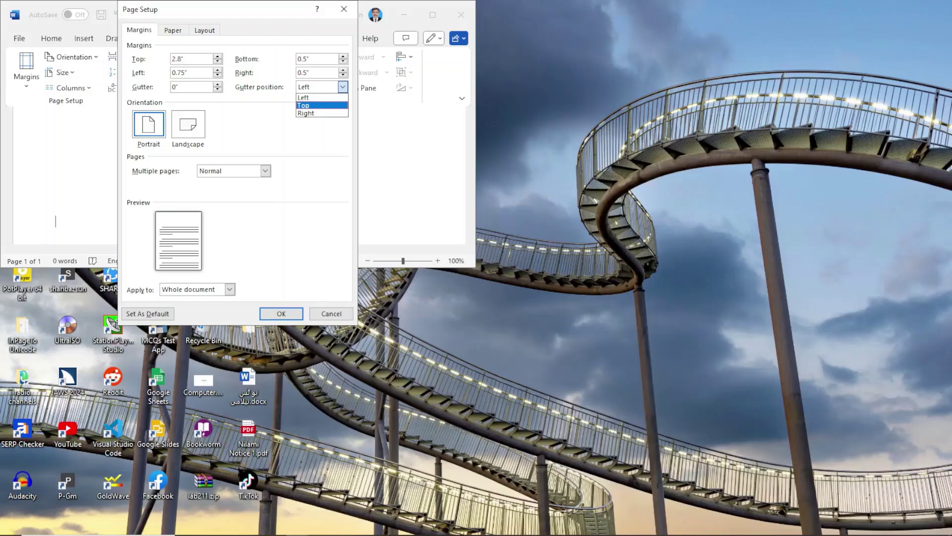
key(Down)
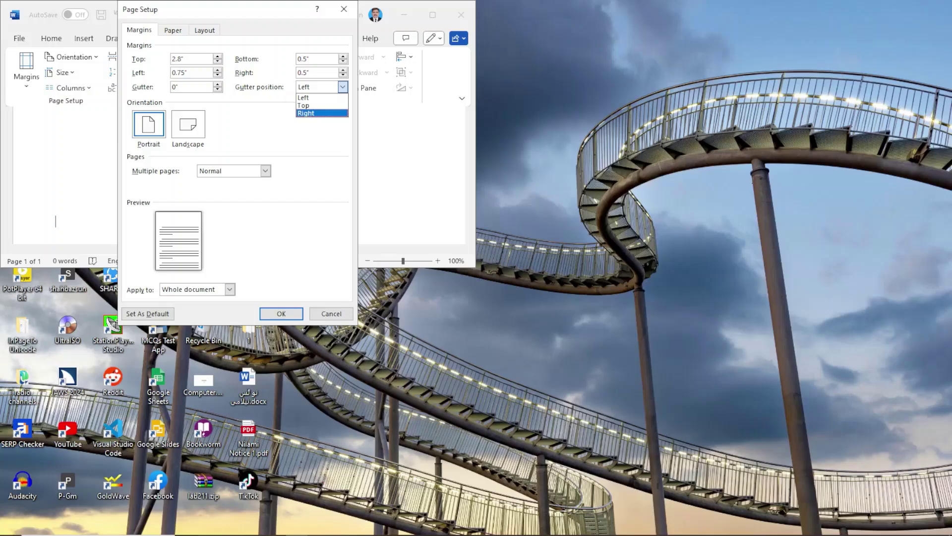
key(Up)
key(Up)
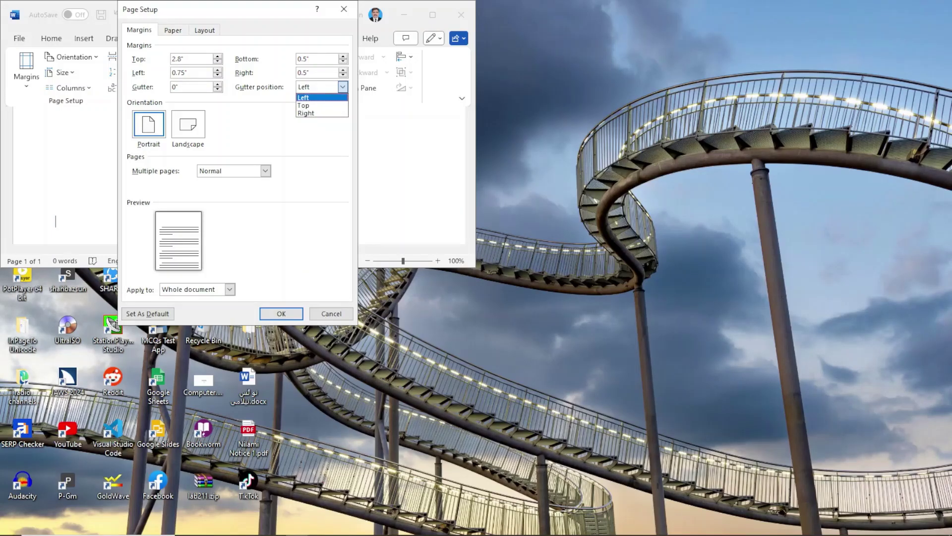
key(Return)
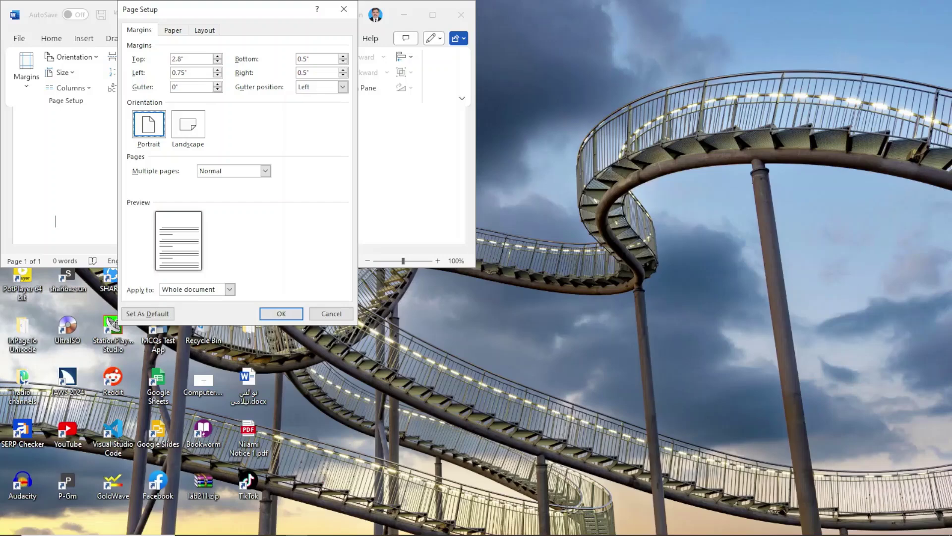
Step: Try Landscape orientation, revert to Portrait, and move on to the Multiple pages setting
key(alt+s)
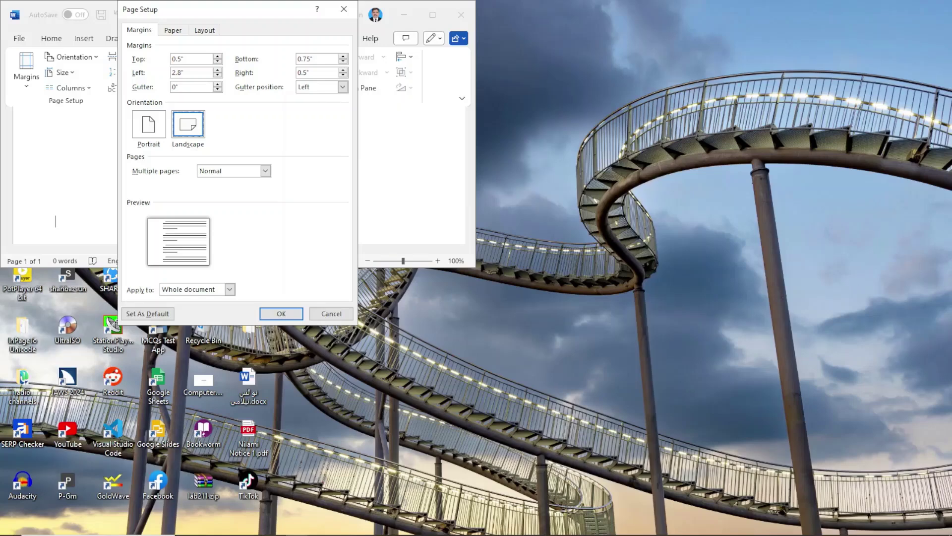
key(alt+p)
key(Tab)
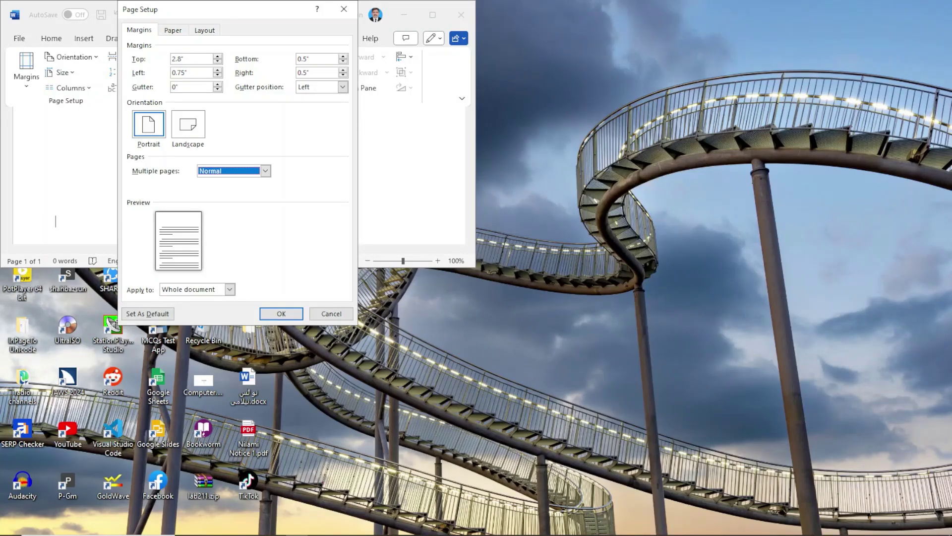
Step: Preview Mirror margins, 2 pages per sheet, Book fold and Reverse book fold, then keep Normal
key(alt+Down)
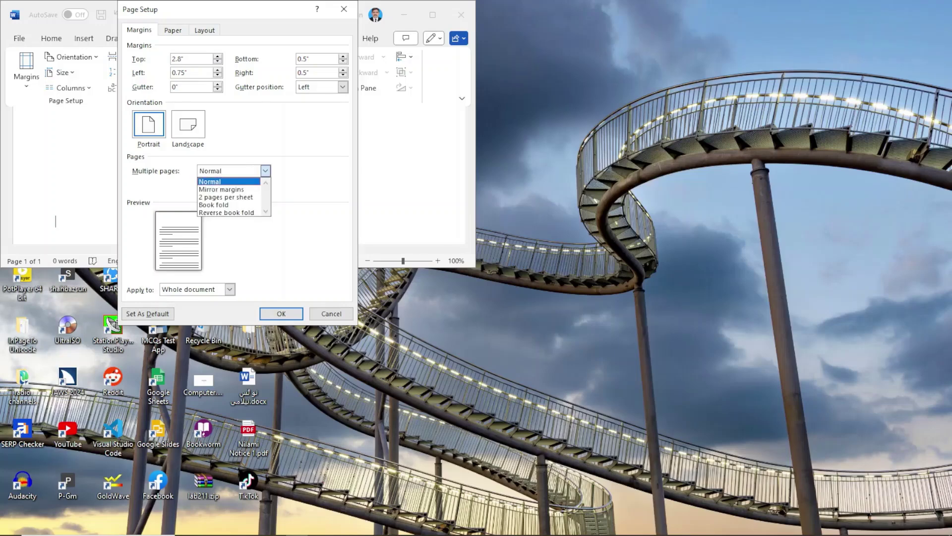
key(Down)
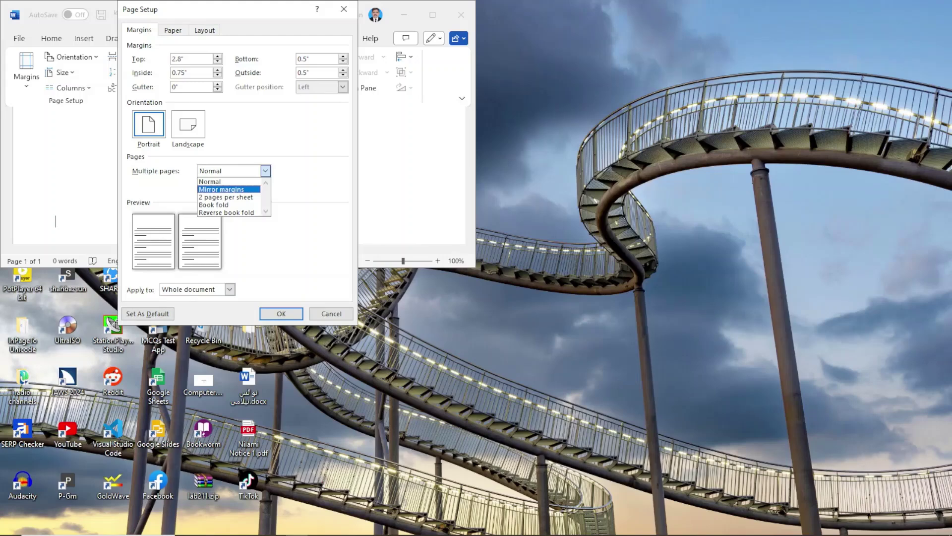
key(Down)
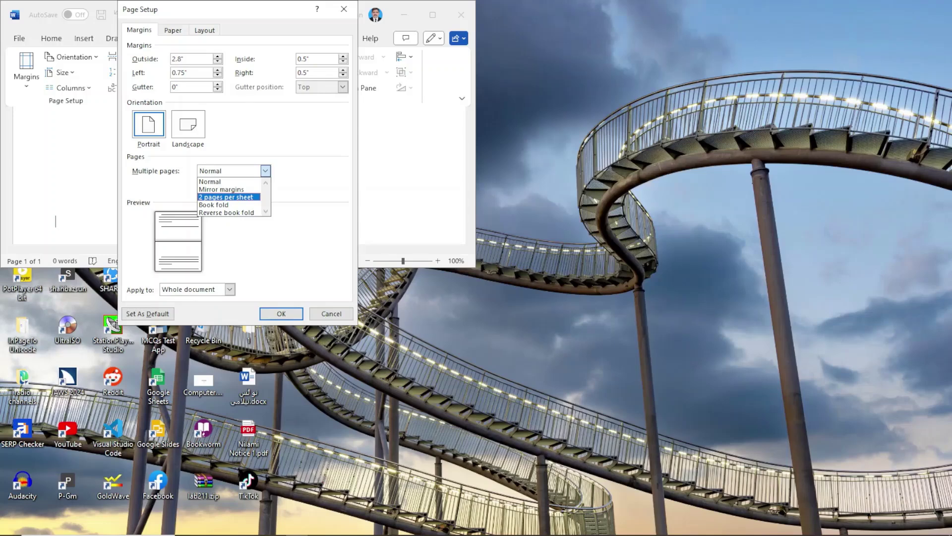
key(Down)
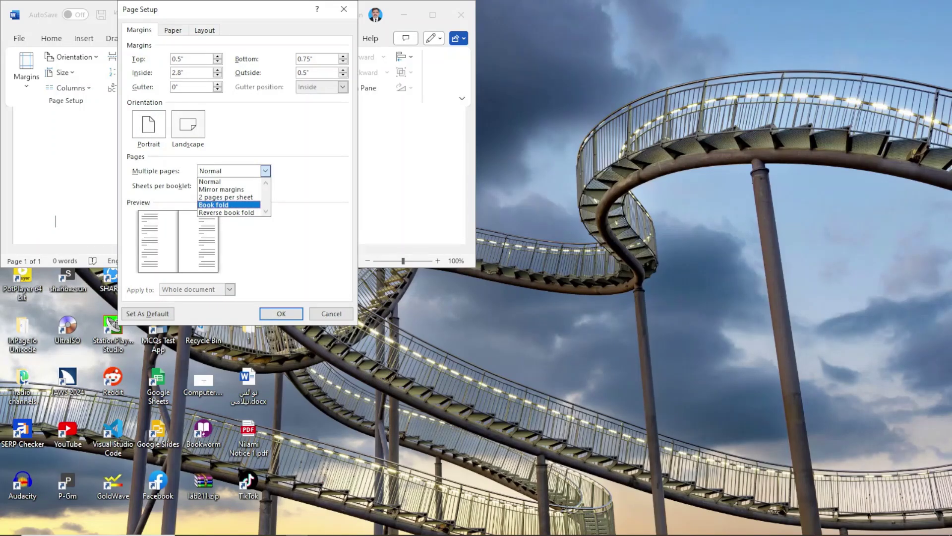
key(Down)
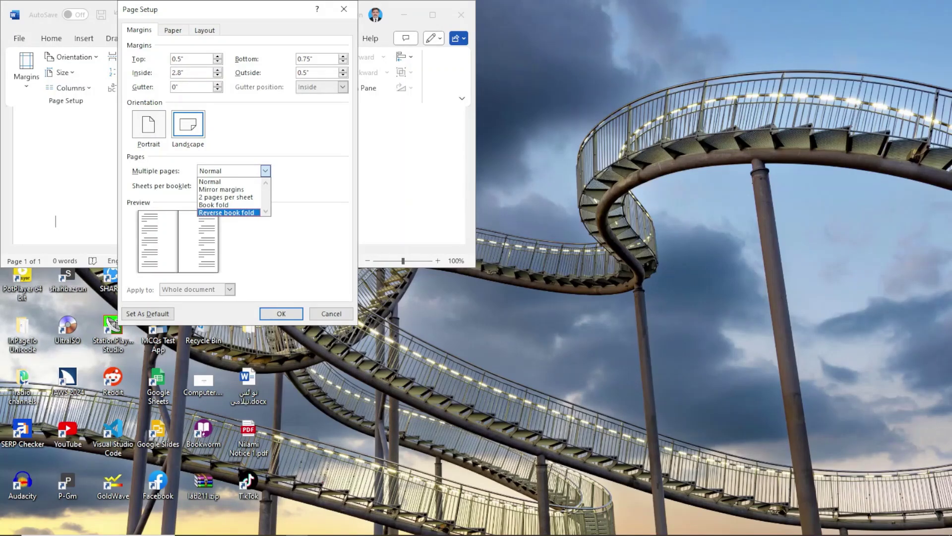
key(Up)
key(Up)
key(Up)
key(Up)
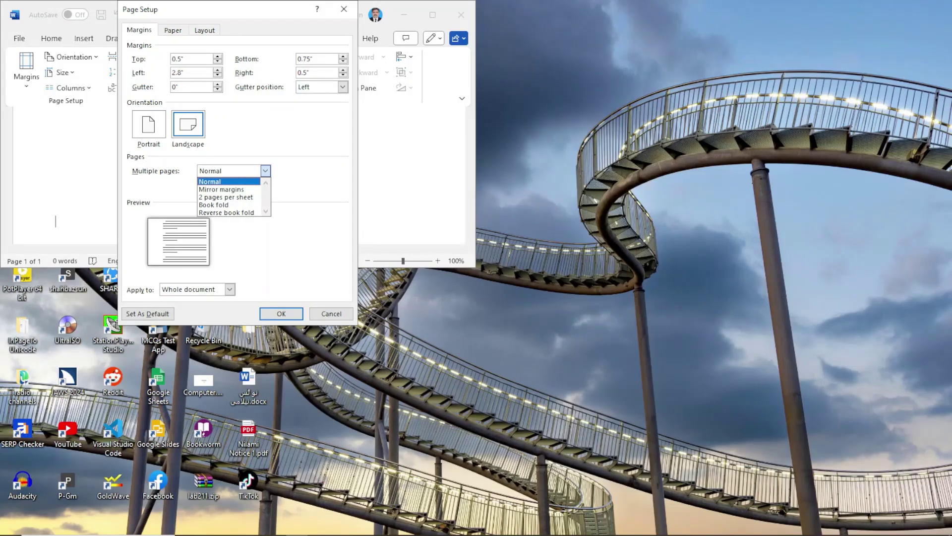
key(Tab)
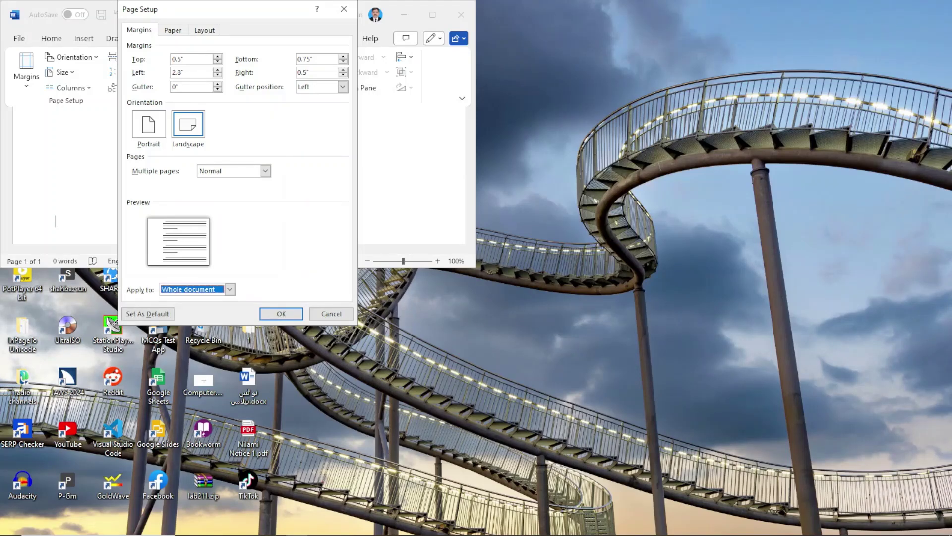
key(alt+Down)
key(Down)
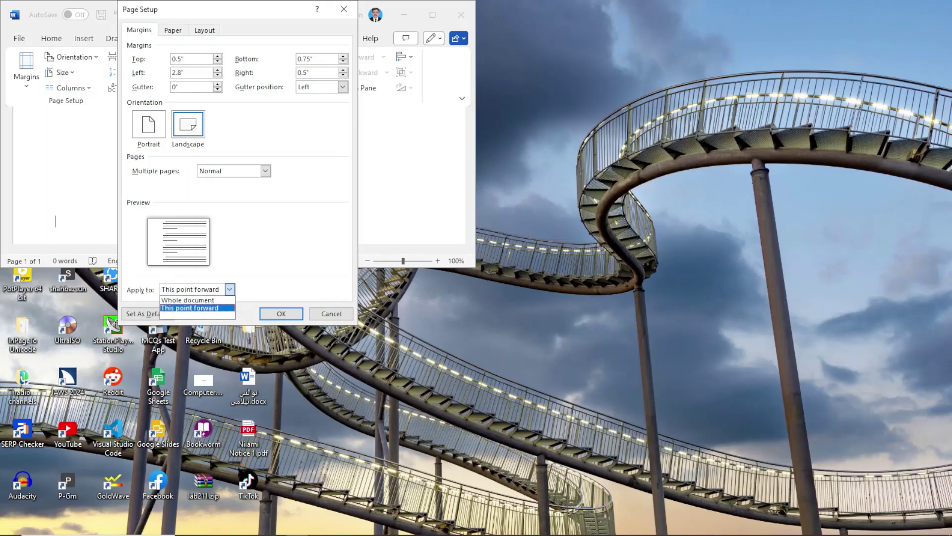
key(Up)
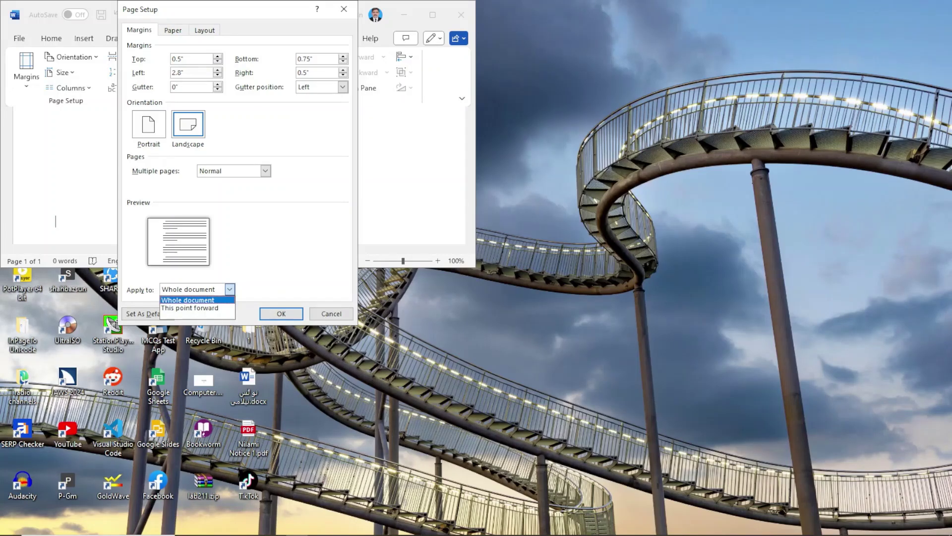
key(Tab)
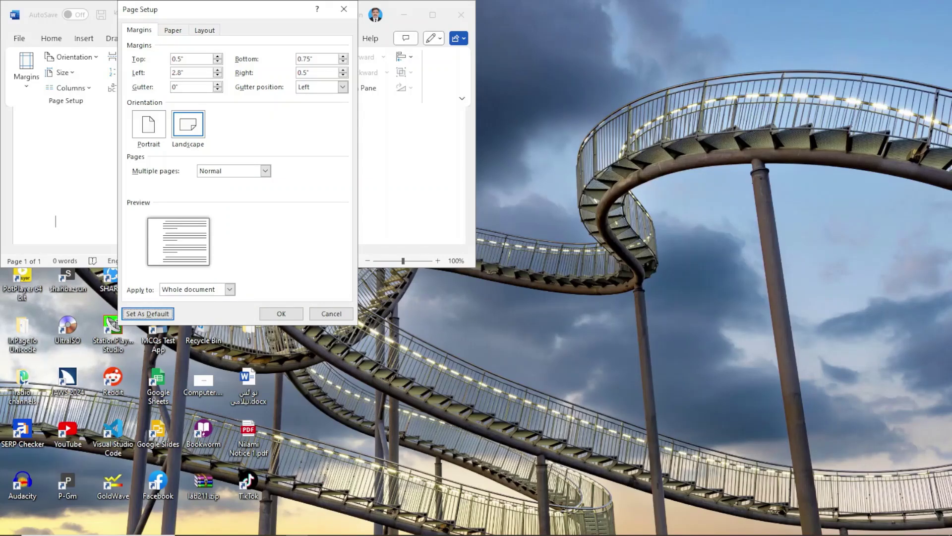
Step: Confirm Page Setup with OK, applying landscape and the custom margins
key(Tab)
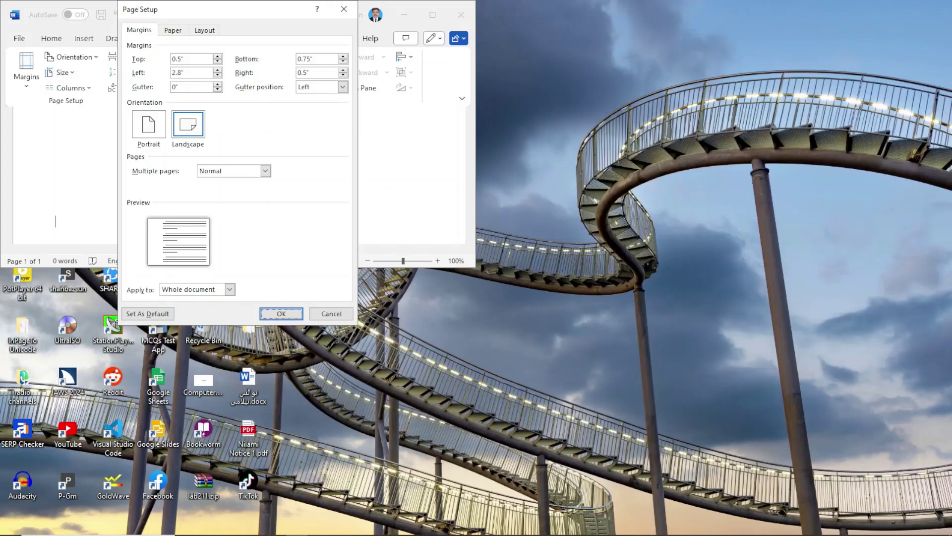
key(Return)
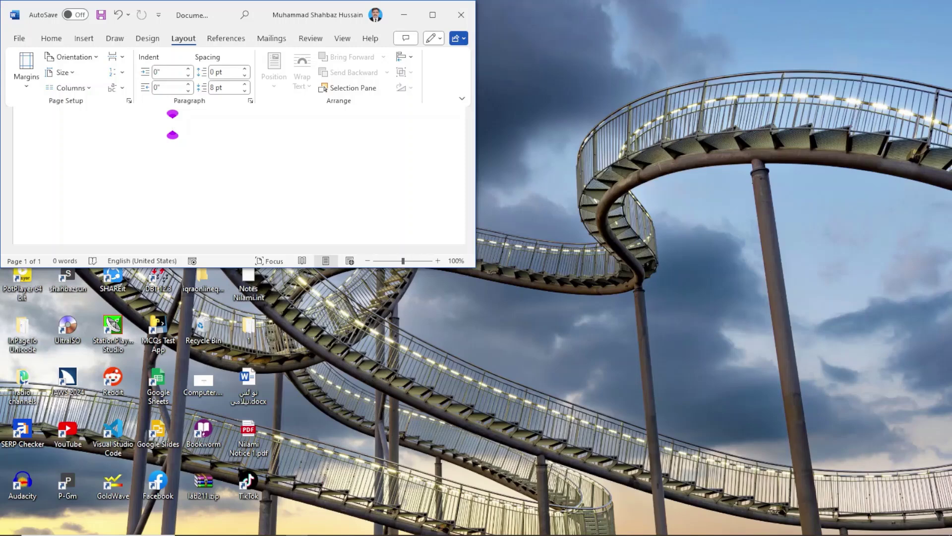
Step: Compare the Landscape and Portrait orientation options and apply Portrait
key(alt)
key(Tab)
key(Tab)
key(Return)
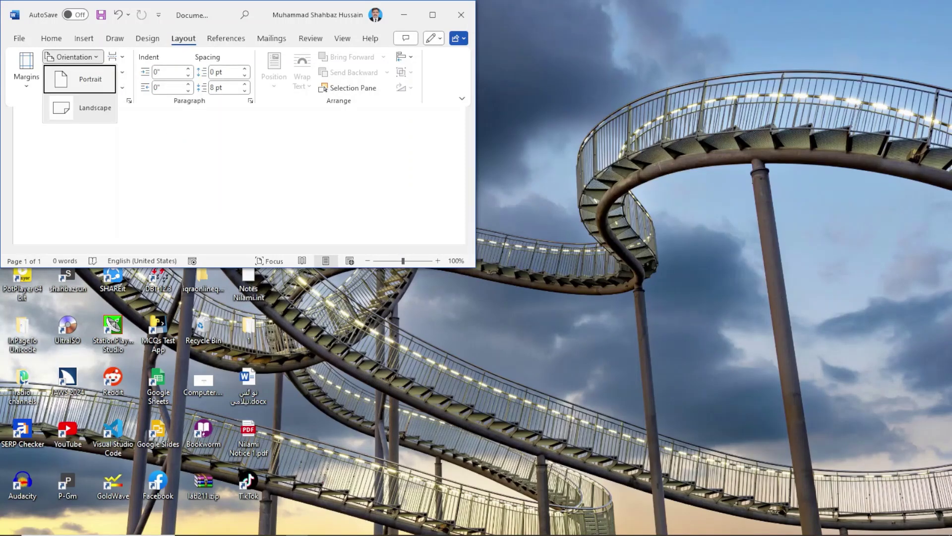
key(Down)
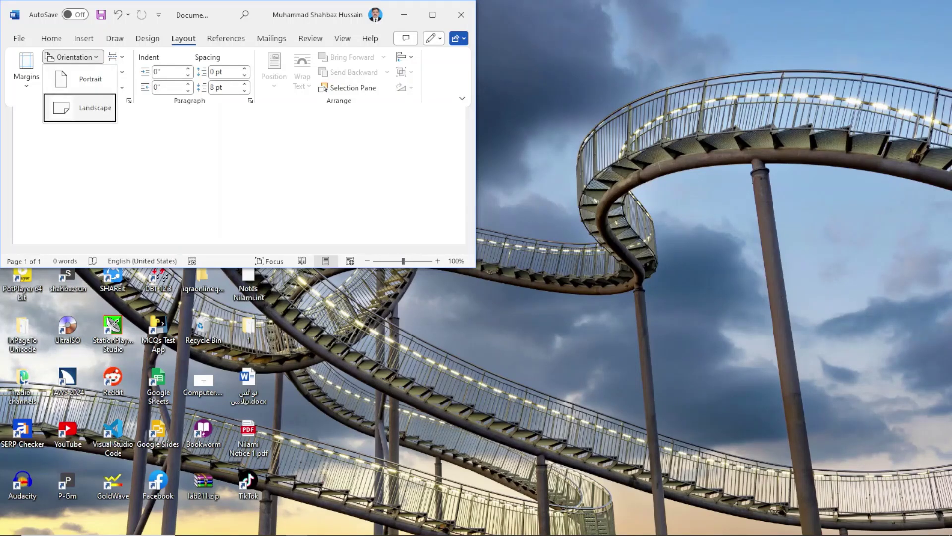
key(Up)
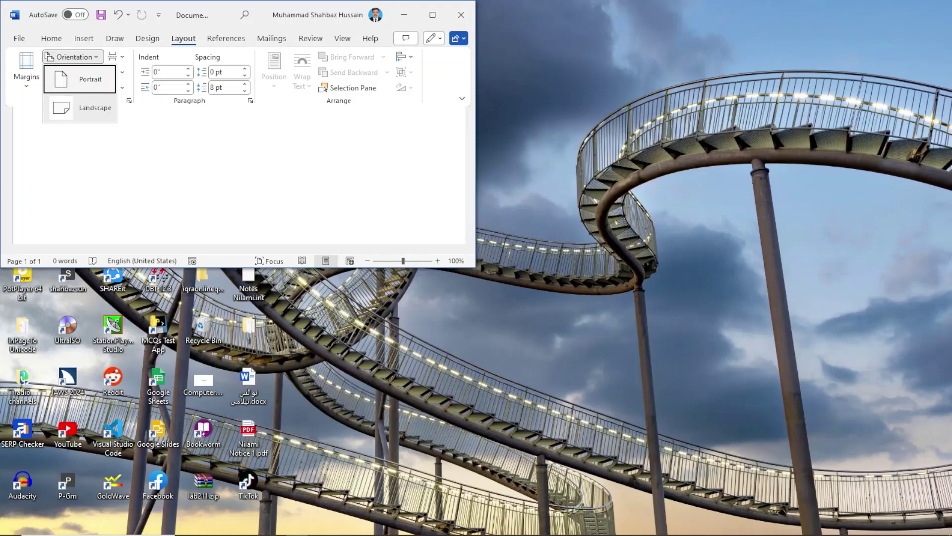
key(Return)
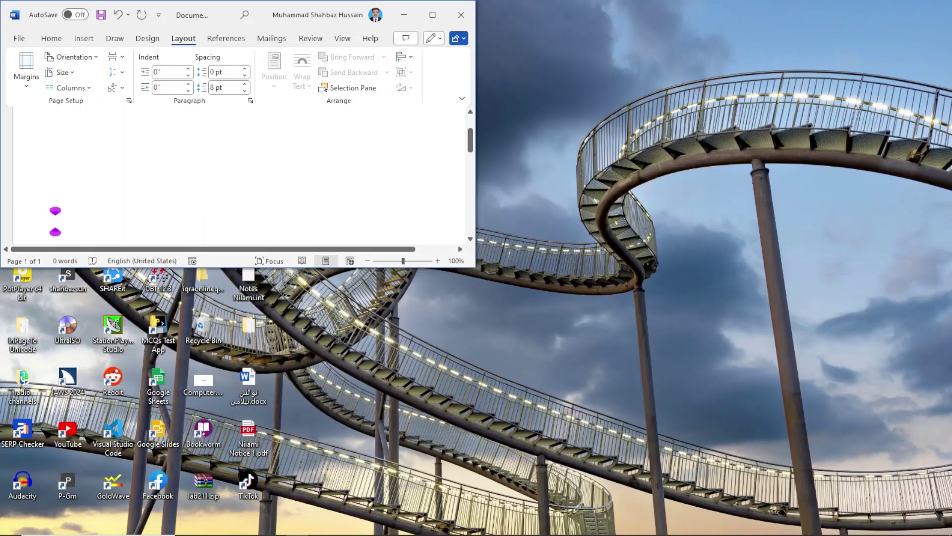